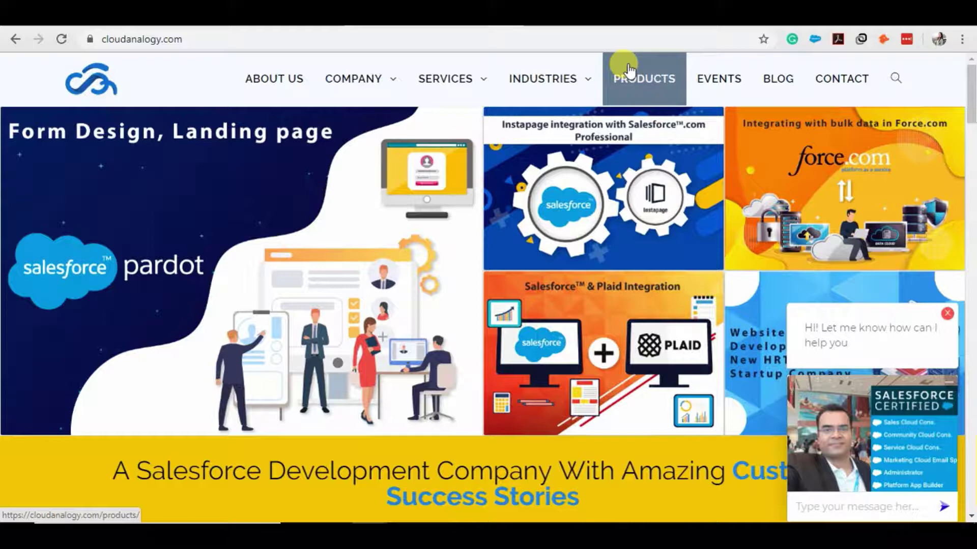
Open the Cloud Analogy Products page and scroll through its Salesforce app listings to the footer.
{"action": "left_click", "coordinate": [632, 71]}
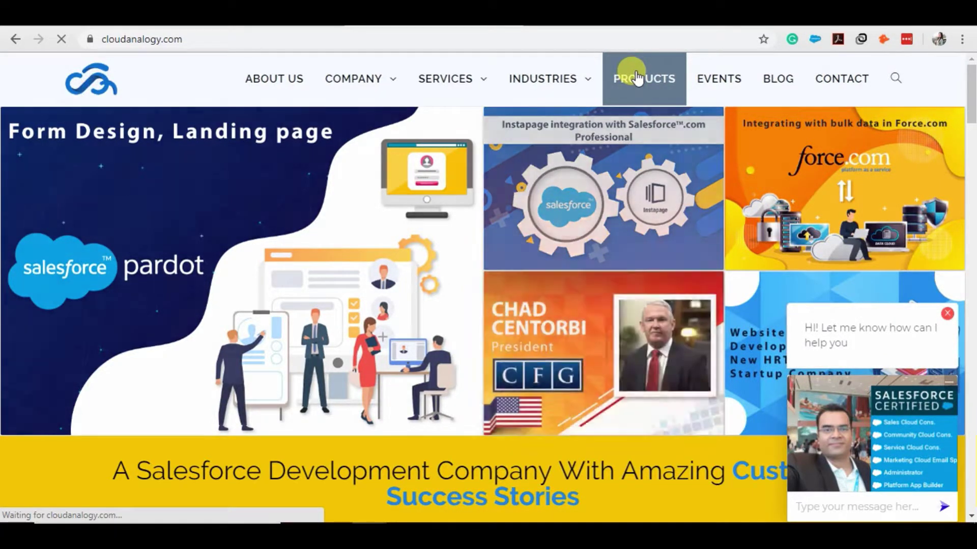
{"action": "scroll", "coordinate": [610, 289], "scroll_direction": "down", "scroll_amount": 9}
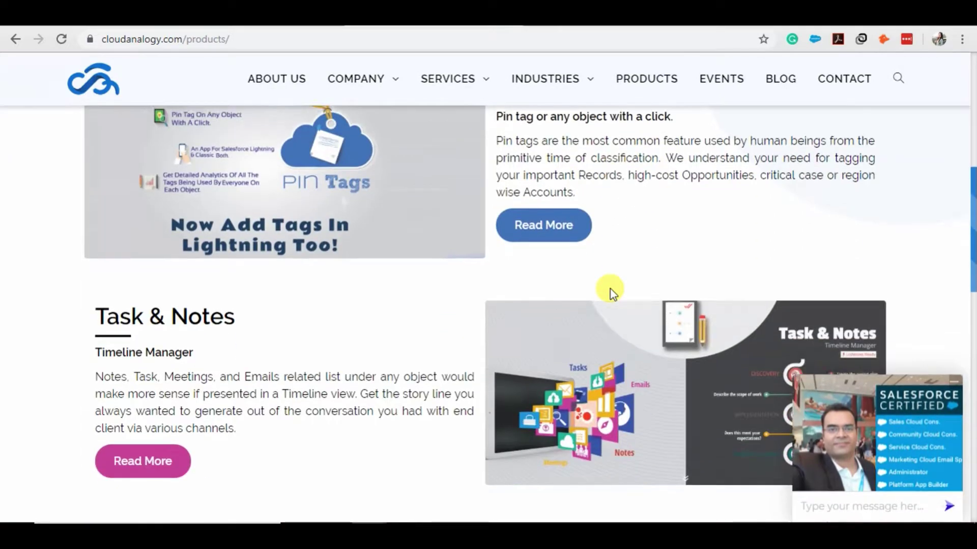
{"action": "scroll", "coordinate": [524, 331], "scroll_direction": "down", "scroll_amount": 10}
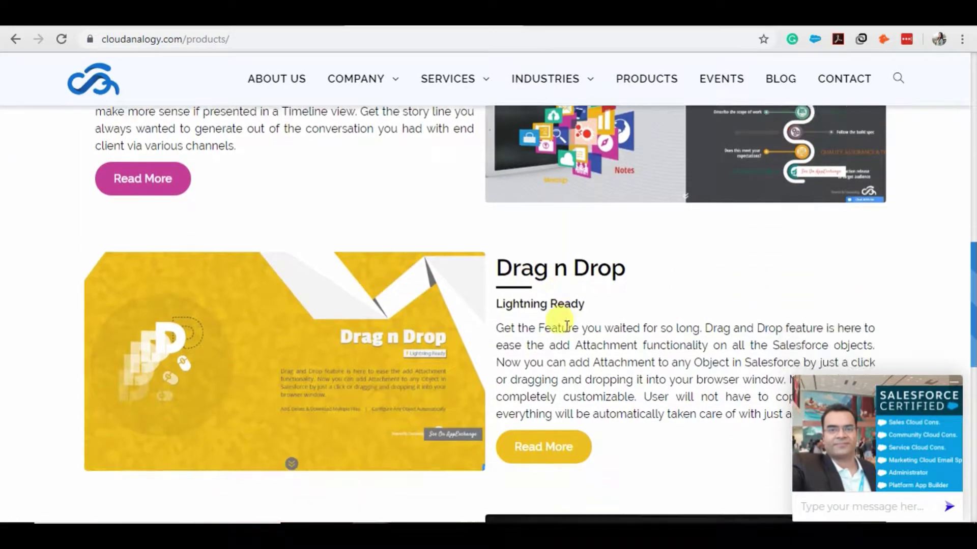
{"action": "scroll", "coordinate": [280, 327], "scroll_direction": "up", "scroll_amount": 7}
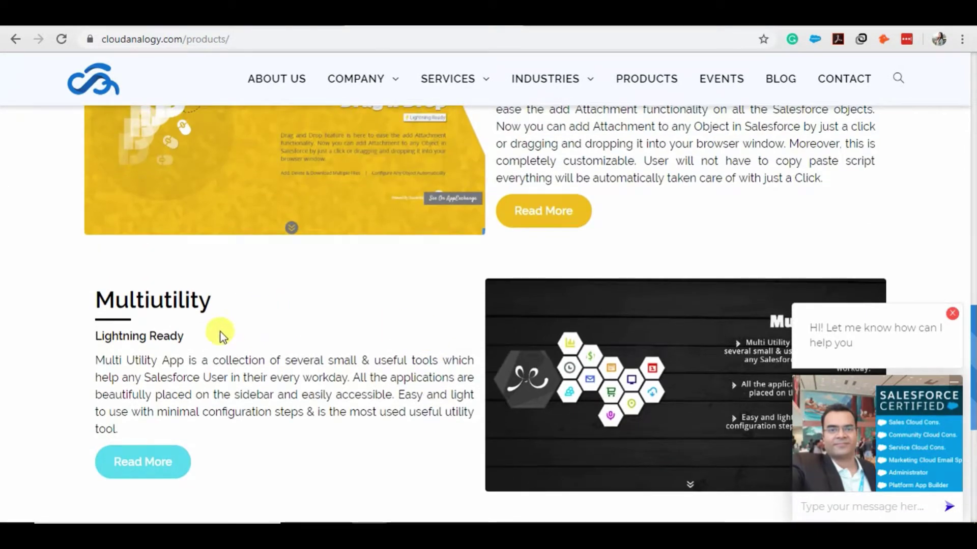
{"action": "scroll", "coordinate": [488, 375], "scroll_direction": "down", "scroll_amount": 5}
{"action": "scroll", "coordinate": [517, 377], "scroll_direction": "down", "scroll_amount": 1}
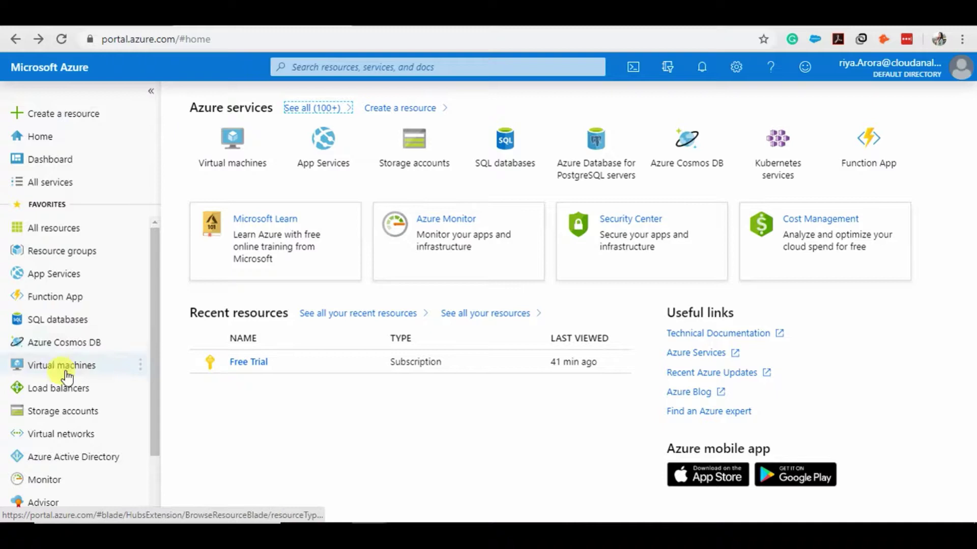
Go to Azure Active Directory's Enterprise applications and open Salesforce Production.
{"action": "left_click", "coordinate": [73, 460]}
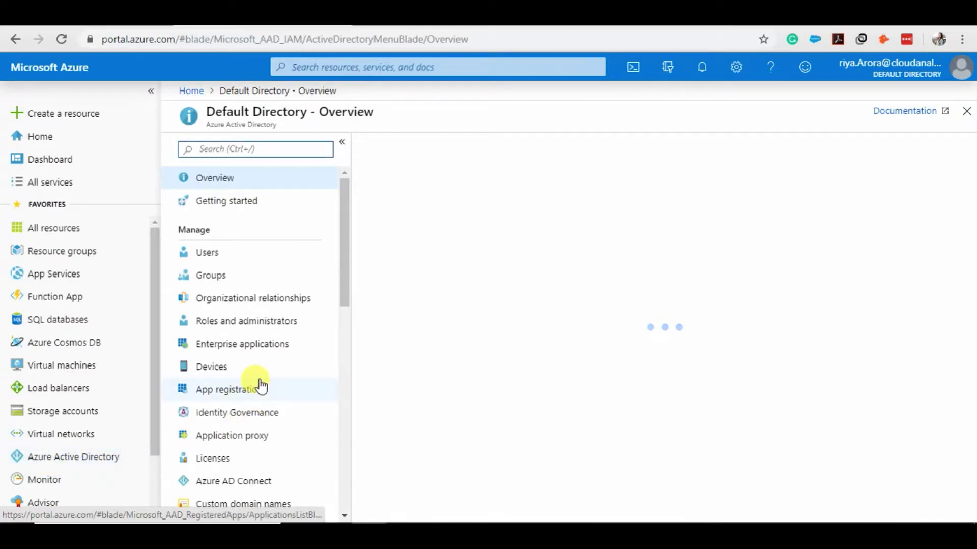
{"action": "scroll", "coordinate": [277, 344], "scroll_direction": "down", "scroll_amount": 1}
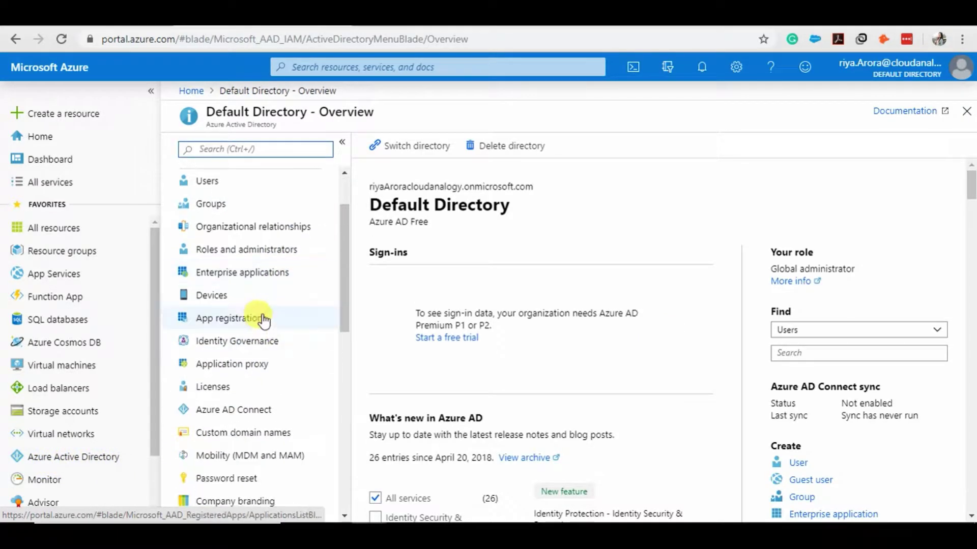
{"action": "left_click", "coordinate": [252, 277]}
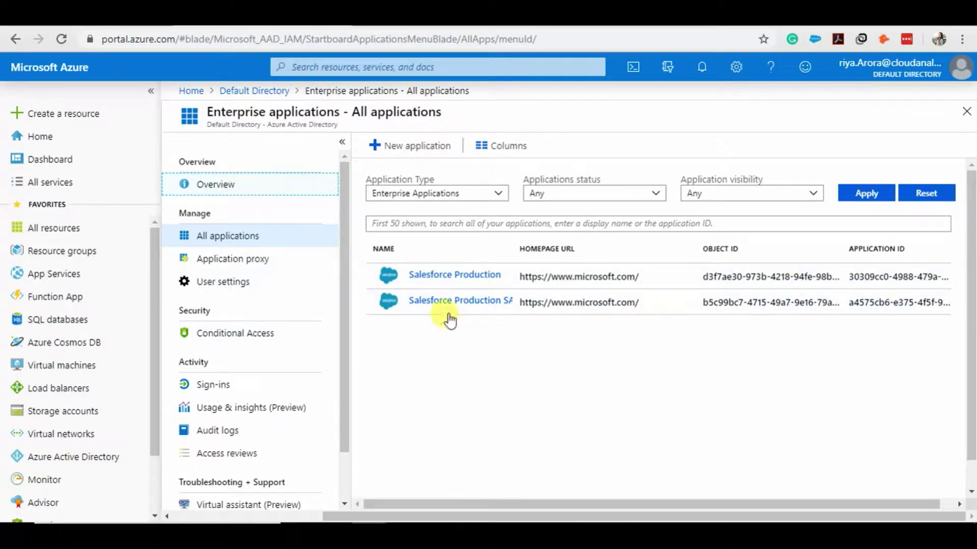
{"action": "left_click", "coordinate": [451, 279]}
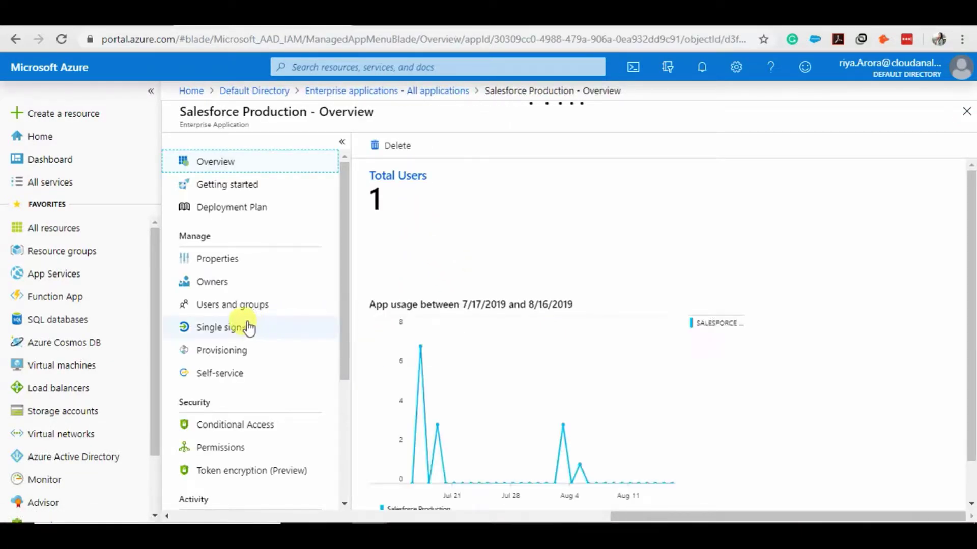
Show Salesforce Production's SAML single sign-on page and highlight its Basic SAML Configuration URLs.
{"action": "left_click", "coordinate": [234, 331]}
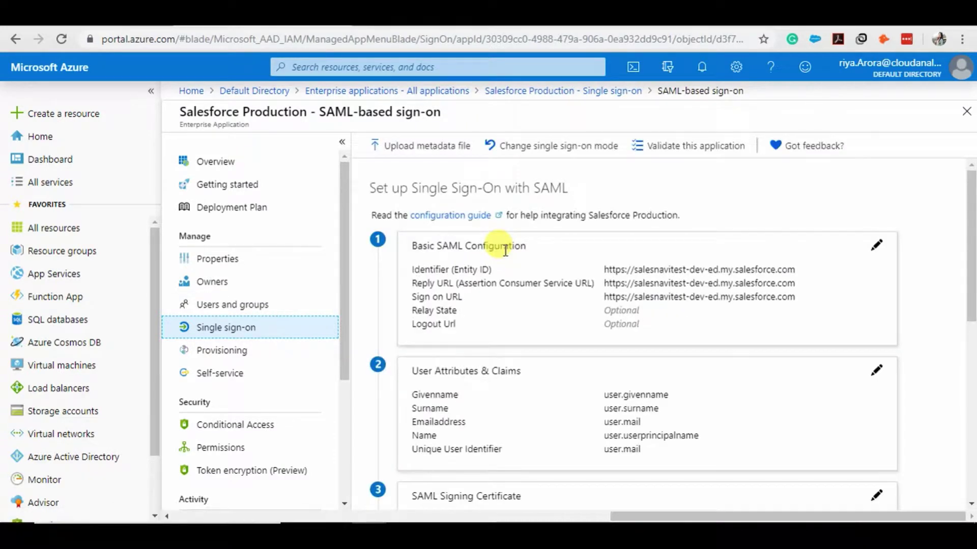
{"action": "scroll", "coordinate": [594, 246], "scroll_direction": "down", "scroll_amount": 4}
{"action": "scroll", "coordinate": [595, 246], "scroll_direction": "up", "scroll_amount": 3}
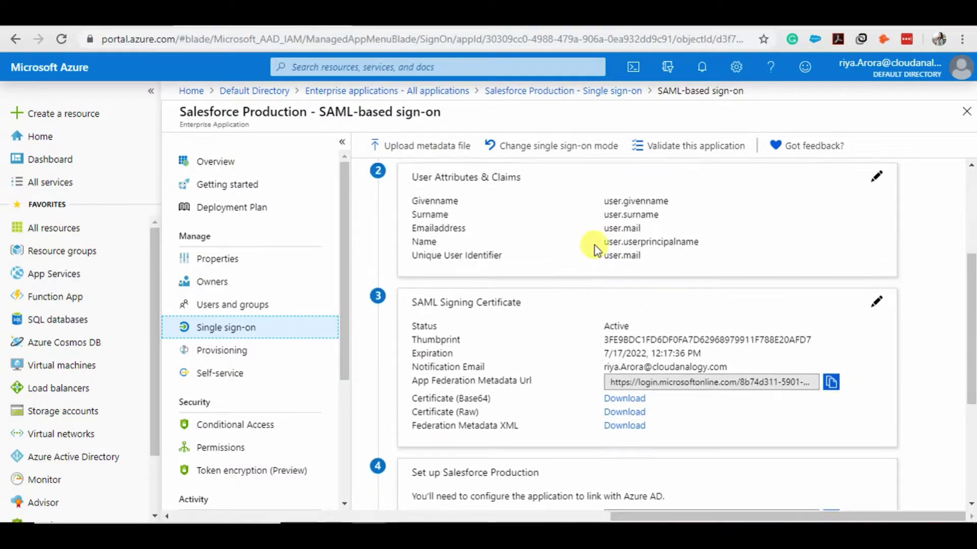
{"action": "scroll", "coordinate": [594, 245], "scroll_direction": "up", "scroll_amount": 1}
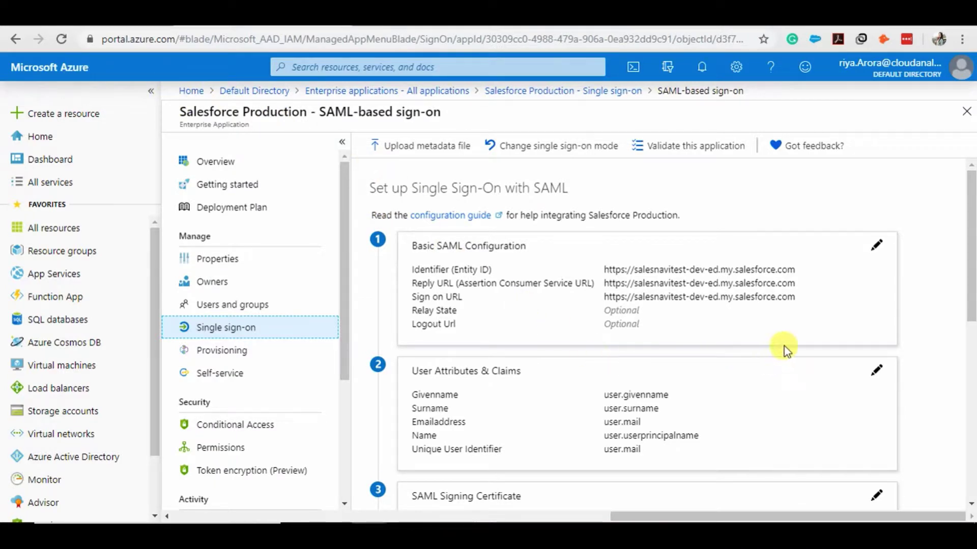
{"action": "scroll", "coordinate": [778, 356], "scroll_direction": "down", "scroll_amount": 1}
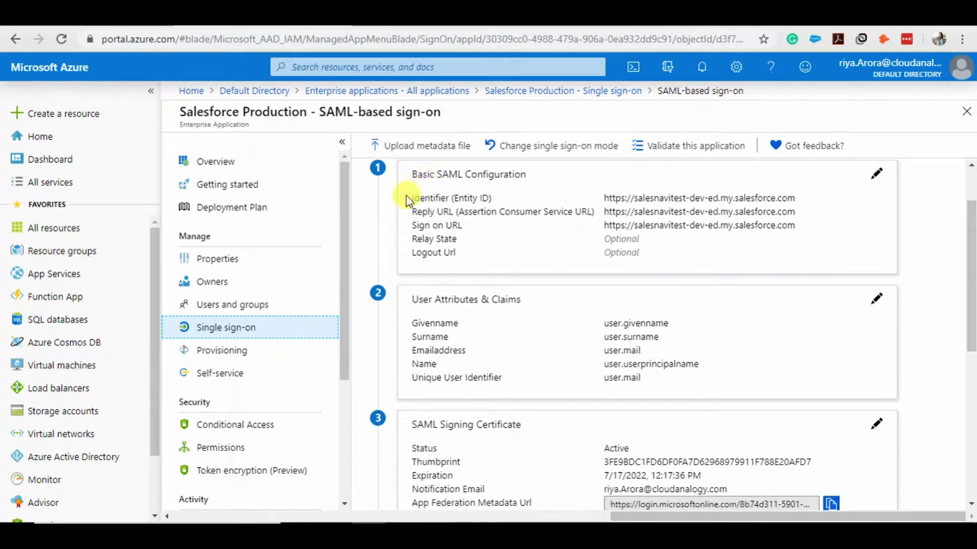
{"action": "left_click_drag", "start_coordinate": [407, 196], "coordinate": [368, 179]}
{"action": "left_click", "coordinate": [928, 219]}
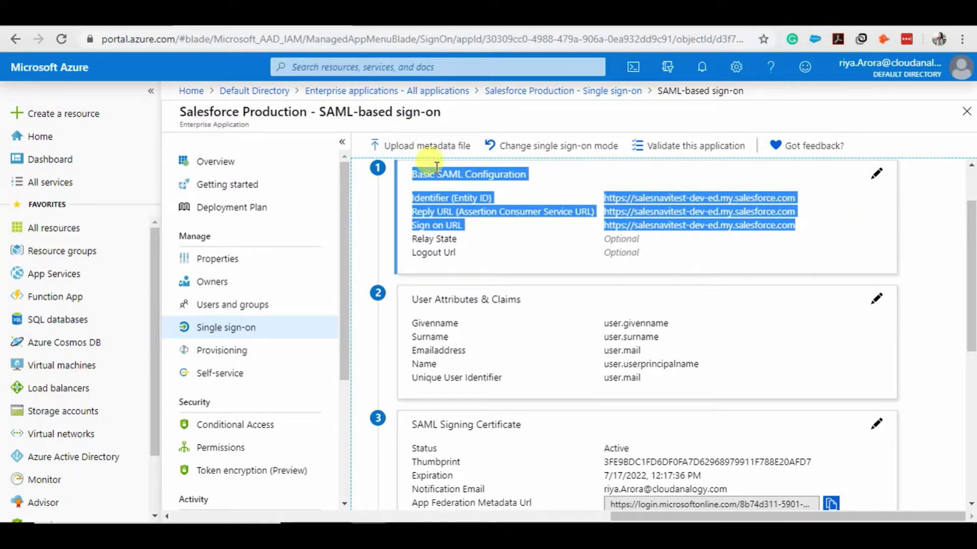
{"action": "scroll", "coordinate": [674, 286], "scroll_direction": "down", "scroll_amount": 7}
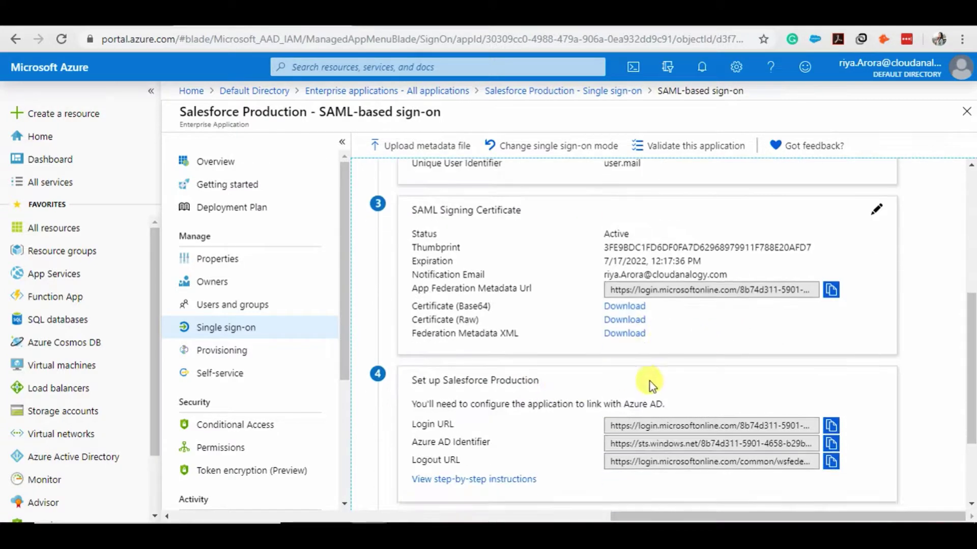
{"action": "scroll", "coordinate": [484, 288], "scroll_direction": "up", "scroll_amount": 7}
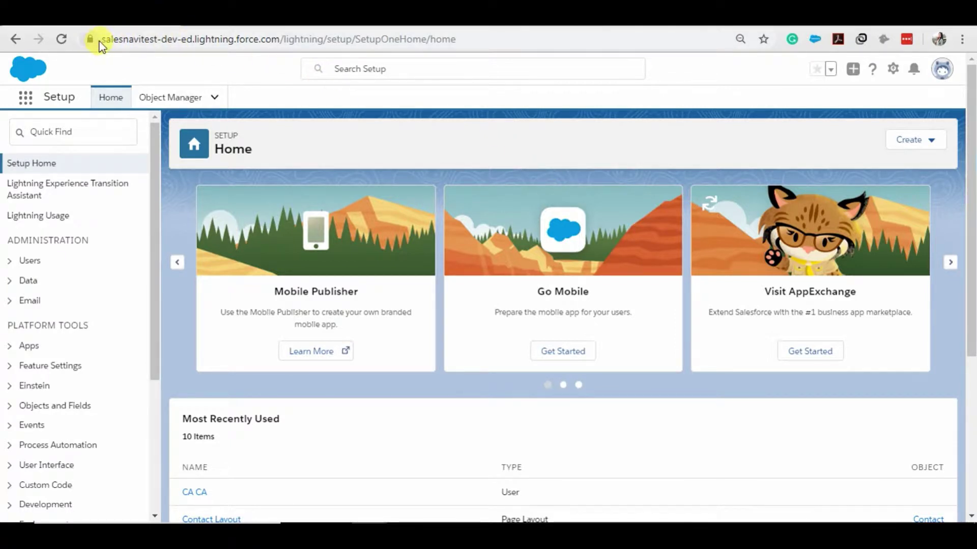
Select the Salesforce setup page's address, then bring up the gear menu's setup options.
{"action": "left_click_drag", "start_coordinate": [100, 41], "coordinate": [478, 39]}
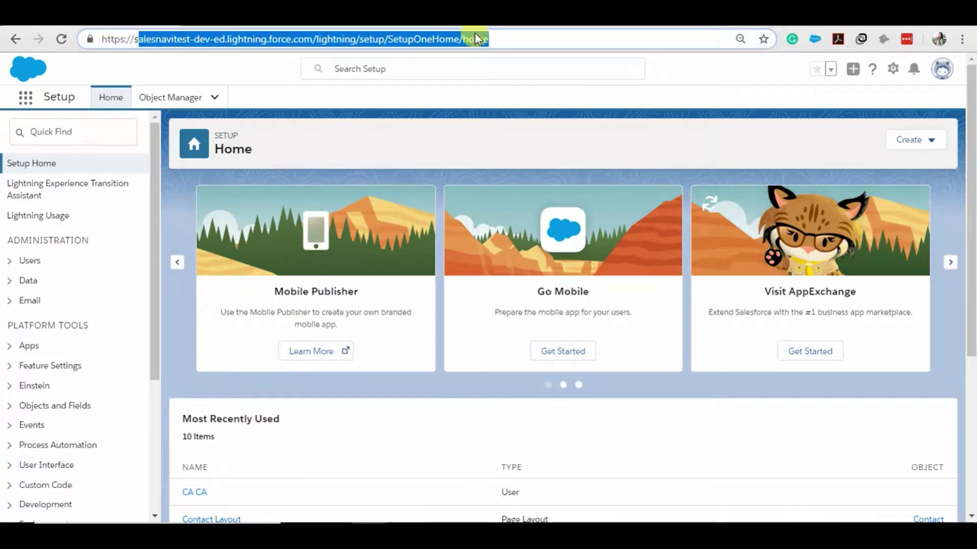
{"action": "left_click", "coordinate": [146, 39]}
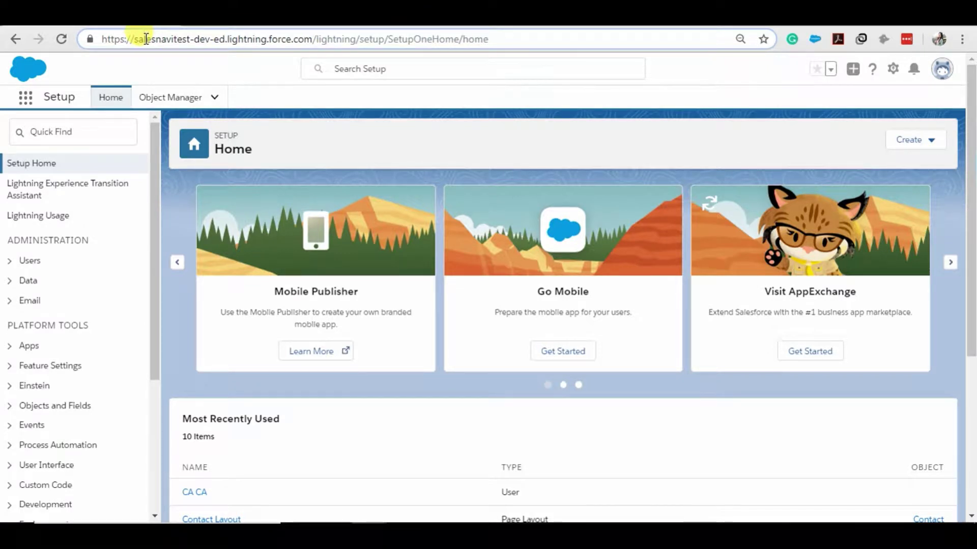
{"action": "left_click", "coordinate": [894, 71]}
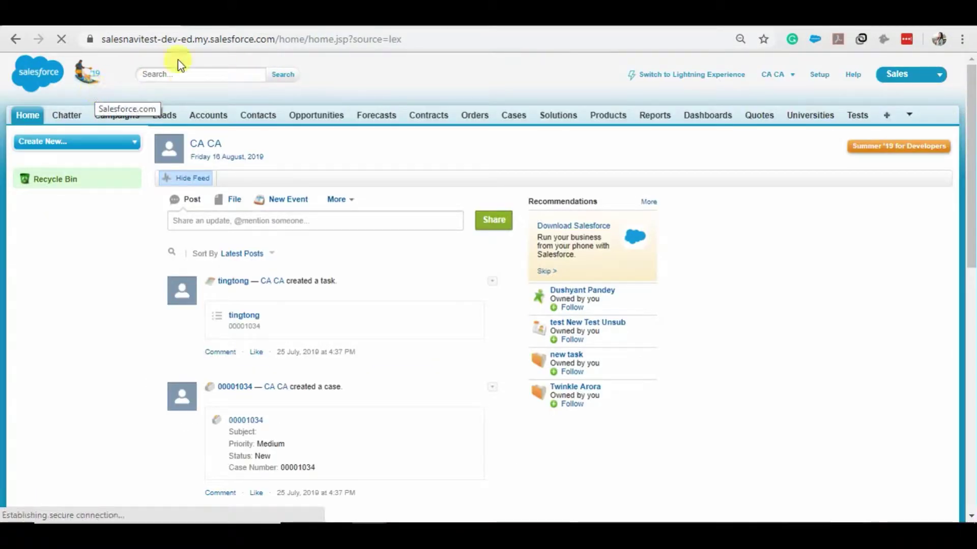
In Setup, Quick Find 'singl' and open Single Sign-On Settings.
{"action": "left_click", "coordinate": [819, 77]}
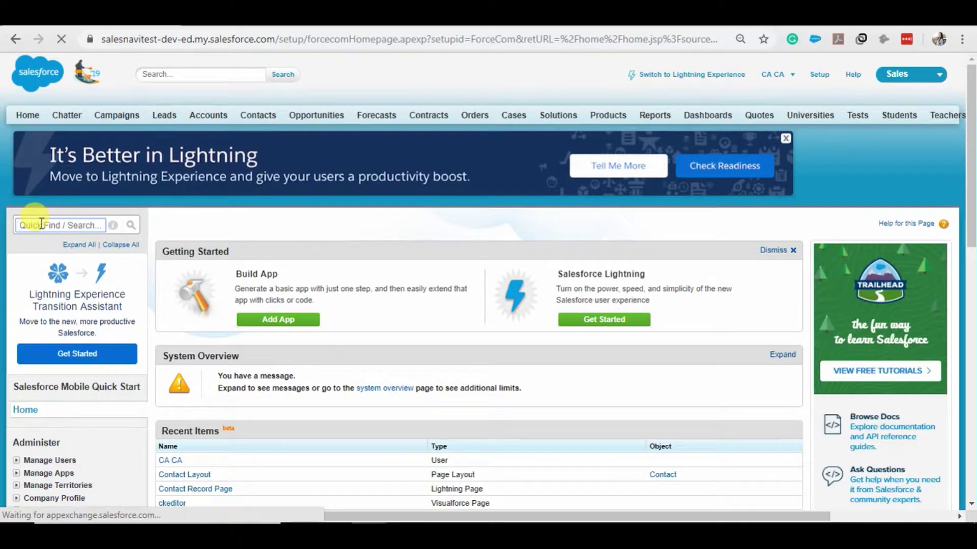
{"action": "left_click", "coordinate": [42, 224]}
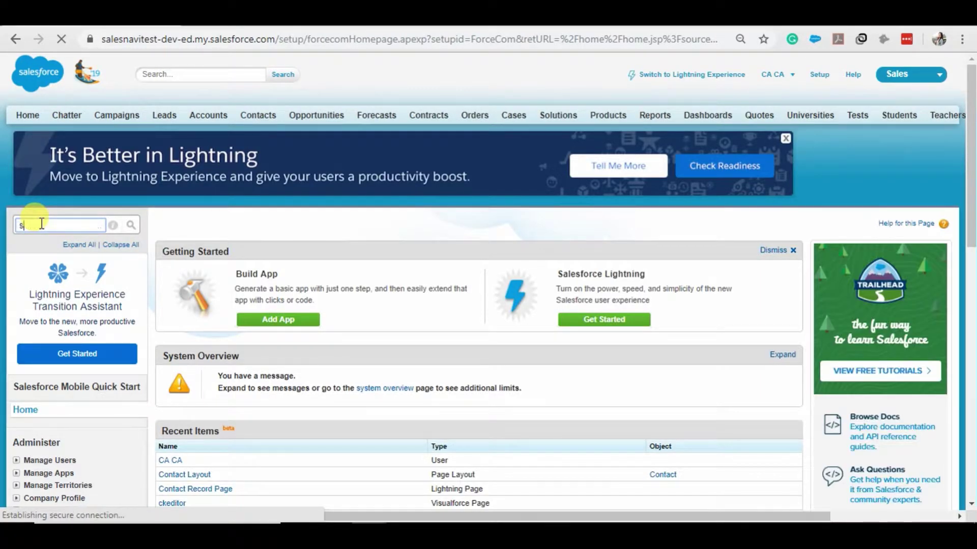
{"action": "type", "text": "single"}
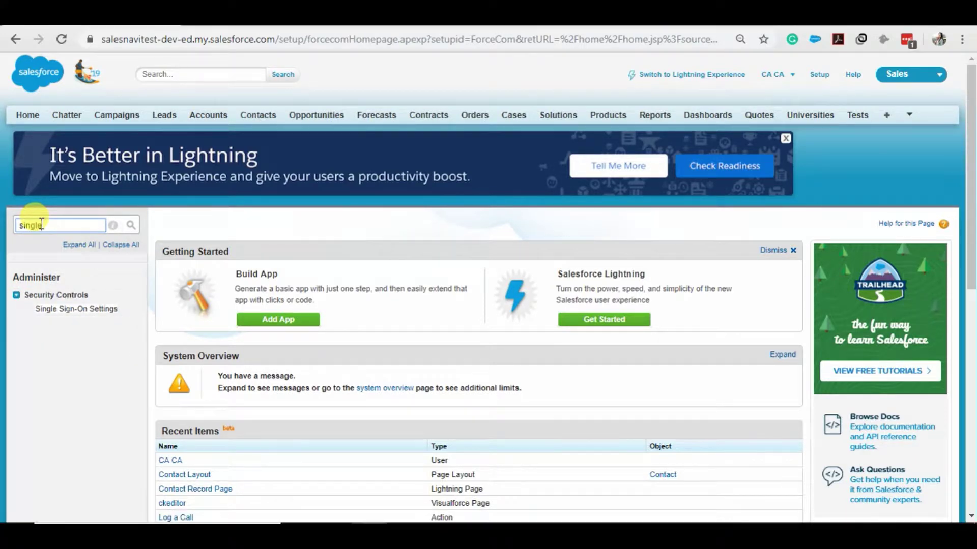
{"action": "left_click", "coordinate": [62, 311]}
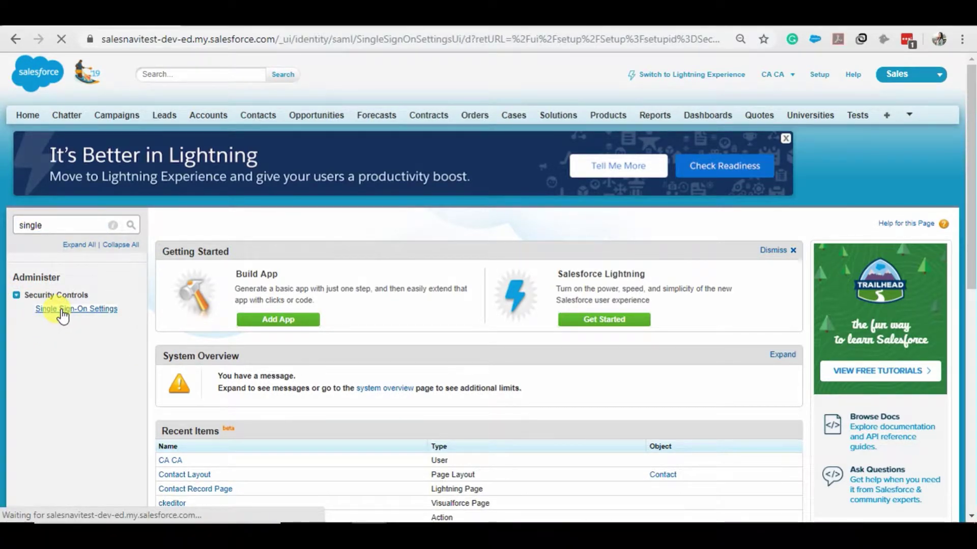
Select the Azure AD SAML configuration's organization endpoint URLs for review.
{"action": "scroll", "coordinate": [247, 362], "scroll_direction": "down", "scroll_amount": 3}
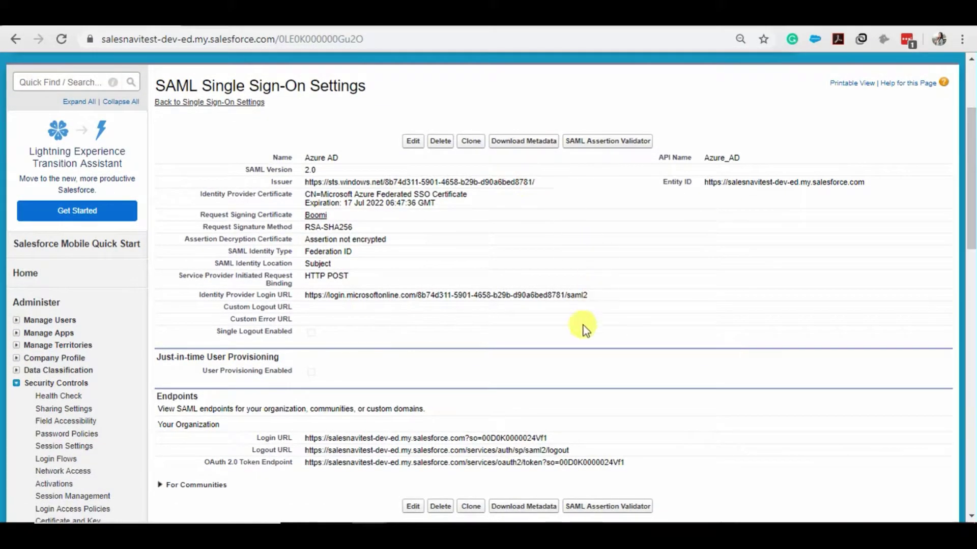
{"action": "left_click_drag", "start_coordinate": [648, 461], "coordinate": [221, 149]}
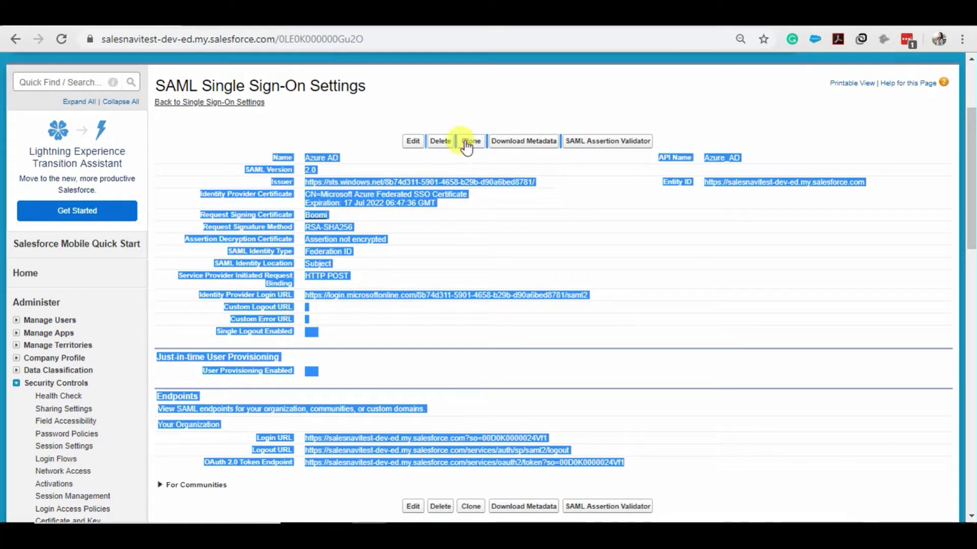
{"action": "left_click", "coordinate": [442, 91]}
{"action": "scroll", "coordinate": [472, 117], "scroll_direction": "up", "scroll_amount": 3}
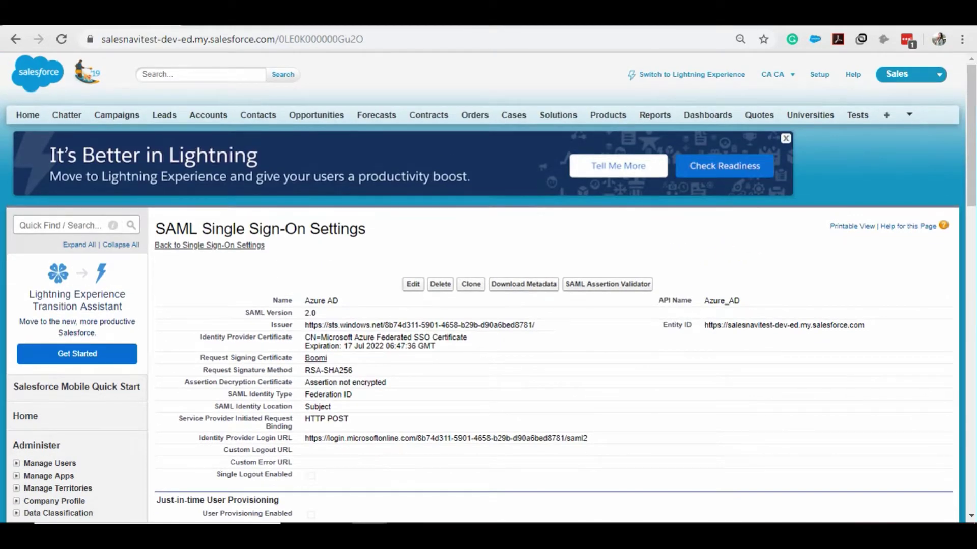
Check the signed-in Azure account, then log the CA CA user out of Salesforce.
{"action": "key", "text": "ctrl+Tab"}
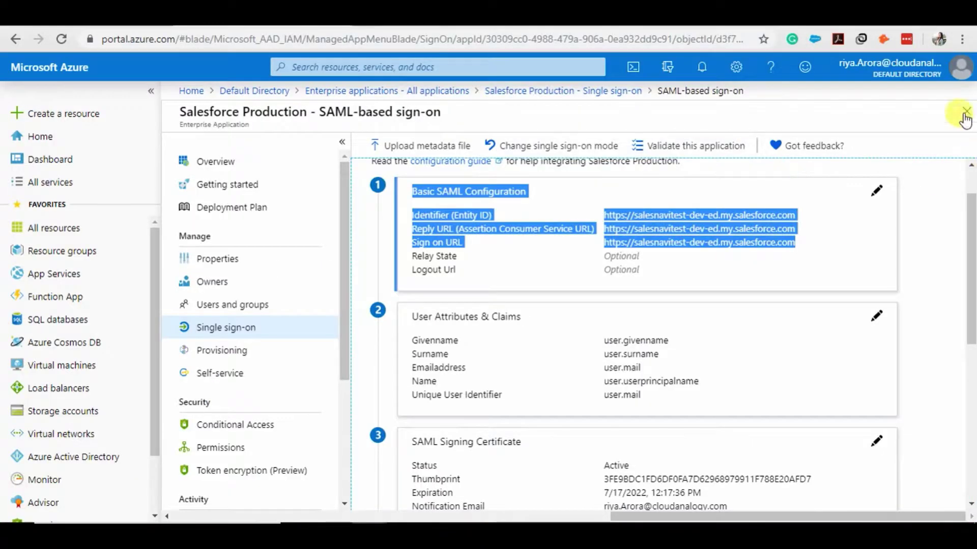
{"action": "left_click", "coordinate": [961, 71]}
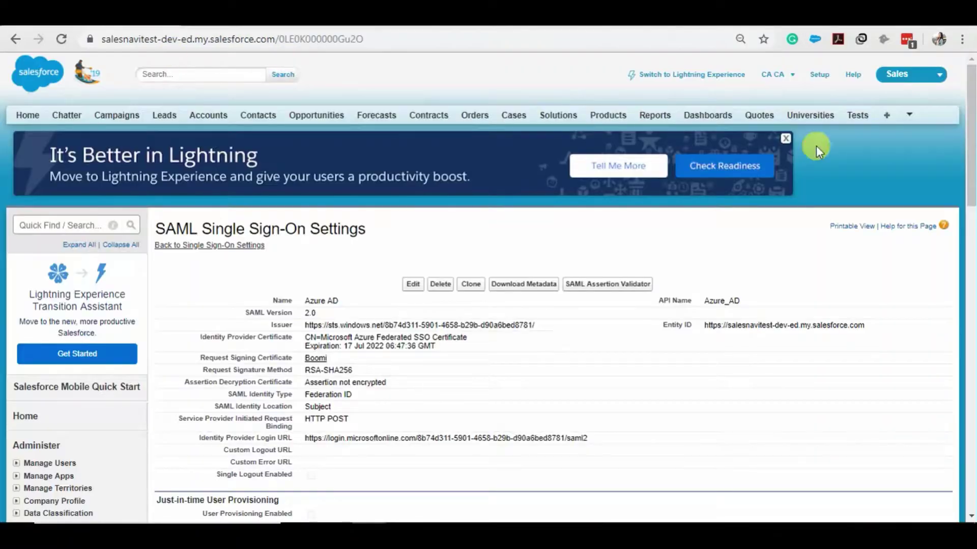
{"action": "left_click", "coordinate": [780, 73]}
{"action": "left_click", "coordinate": [688, 155]}
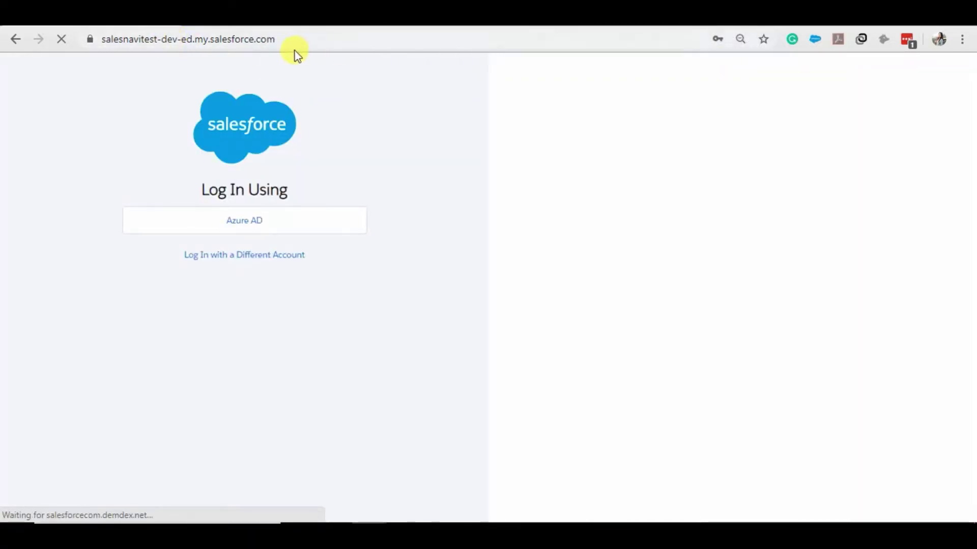
Select the login page's address and its login options text, including Azure AD sign-in.
{"action": "left_click", "coordinate": [272, 37]}
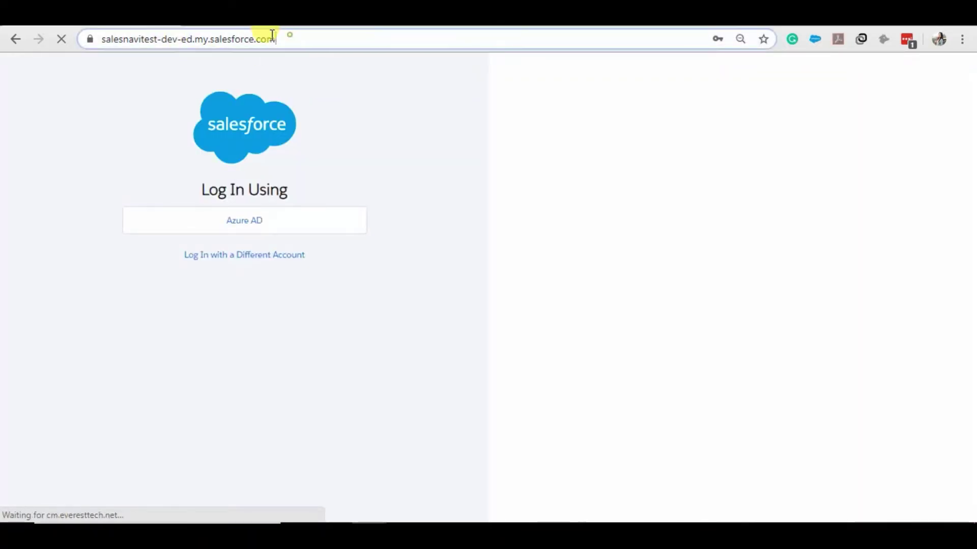
{"action": "left_click_drag", "start_coordinate": [272, 37], "coordinate": [89, 38]}
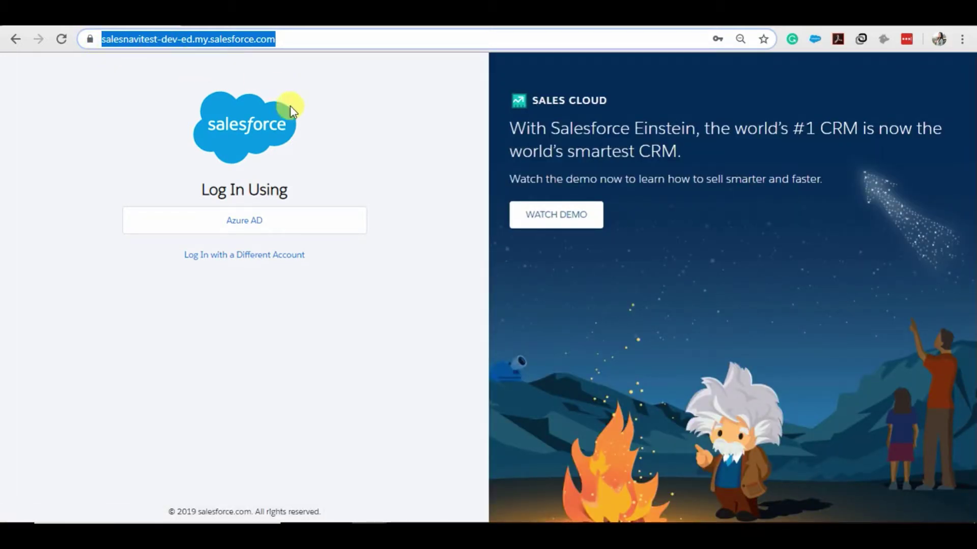
{"action": "left_click", "coordinate": [78, 192]}
{"action": "left_click_drag", "start_coordinate": [151, 172], "coordinate": [431, 255]}
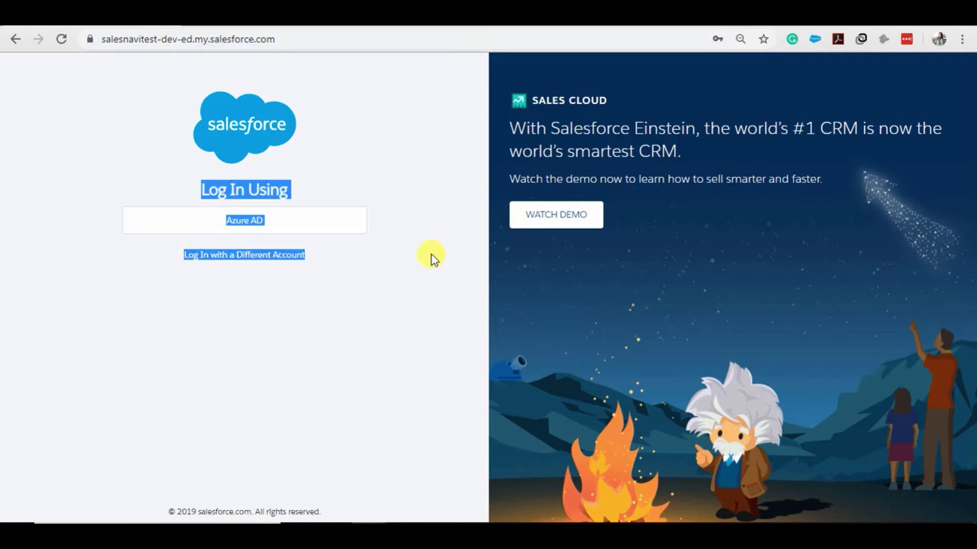
Choose the Azure AD login option and sign in on Microsoft's page with the saved password.
{"action": "left_click", "coordinate": [347, 293]}
{"action": "left_click", "coordinate": [245, 220]}
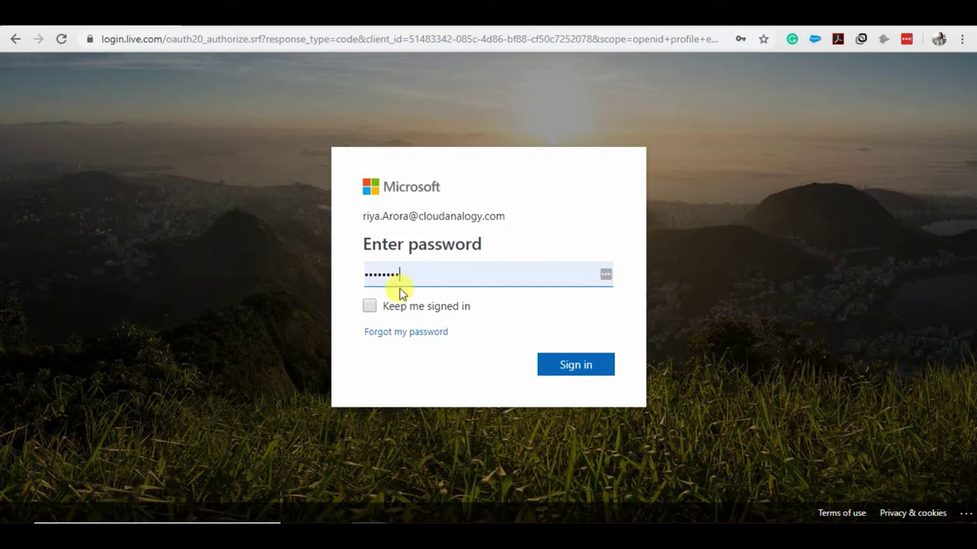
{"action": "double_click", "coordinate": [408, 270]}
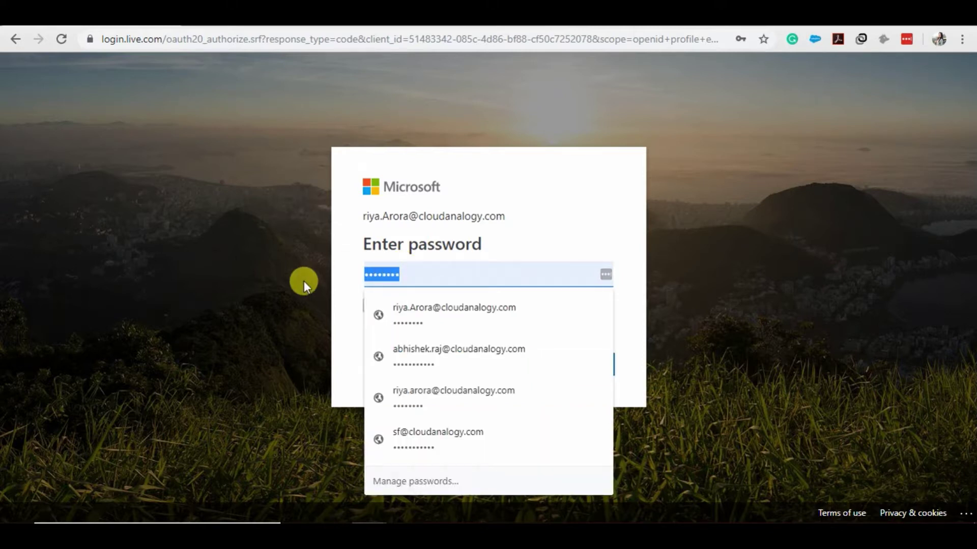
{"action": "left_click", "coordinate": [458, 272]}
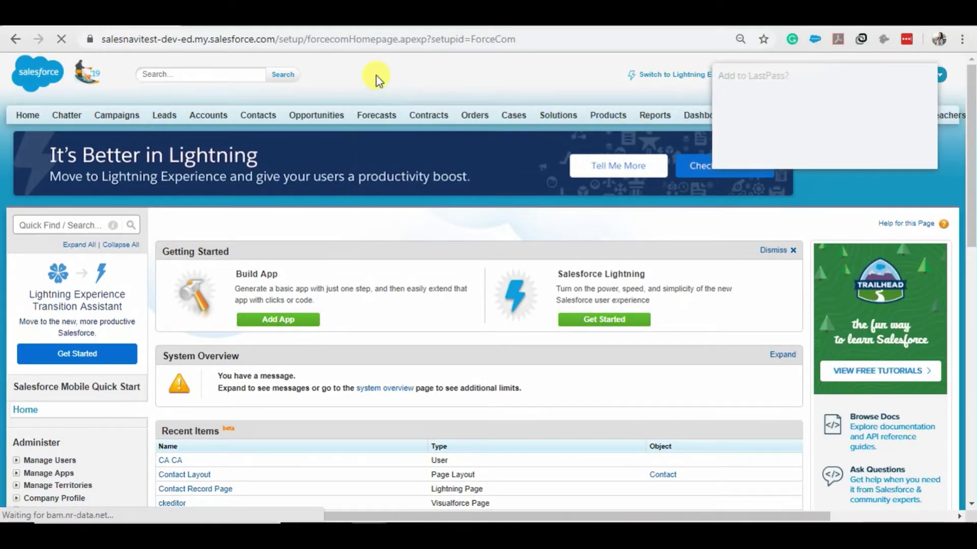
Dismiss the LastPass save prompt and switch Salesforce to Lightning Experience.
{"action": "left_click", "coordinate": [850, 149]}
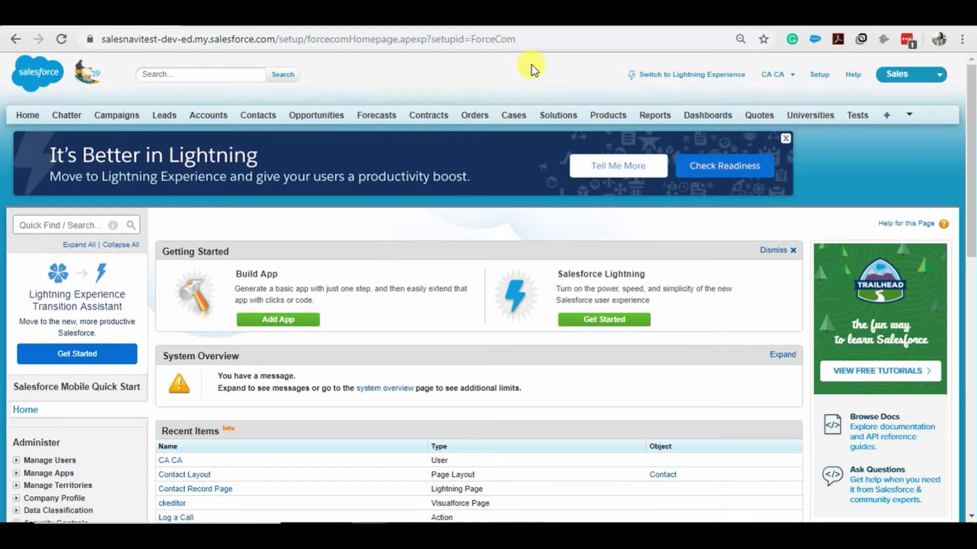
{"action": "left_click", "coordinate": [706, 83]}
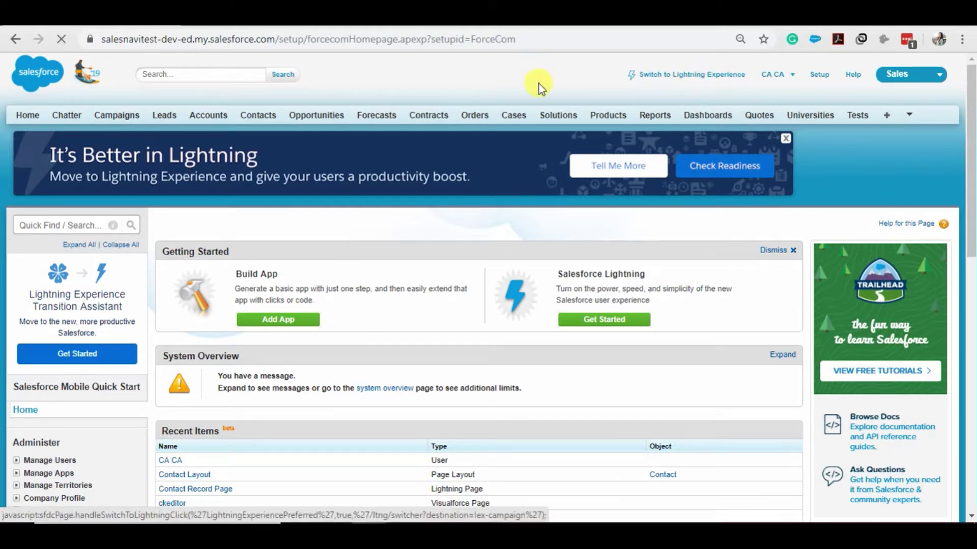